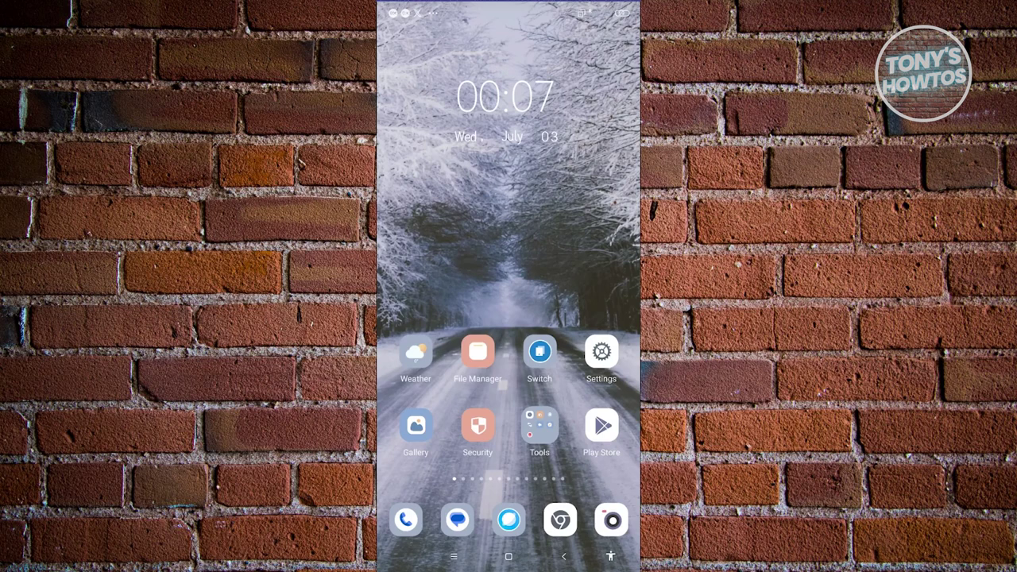
Launch WiFi FTP Server from its Google Play Store page.
click(601, 425)
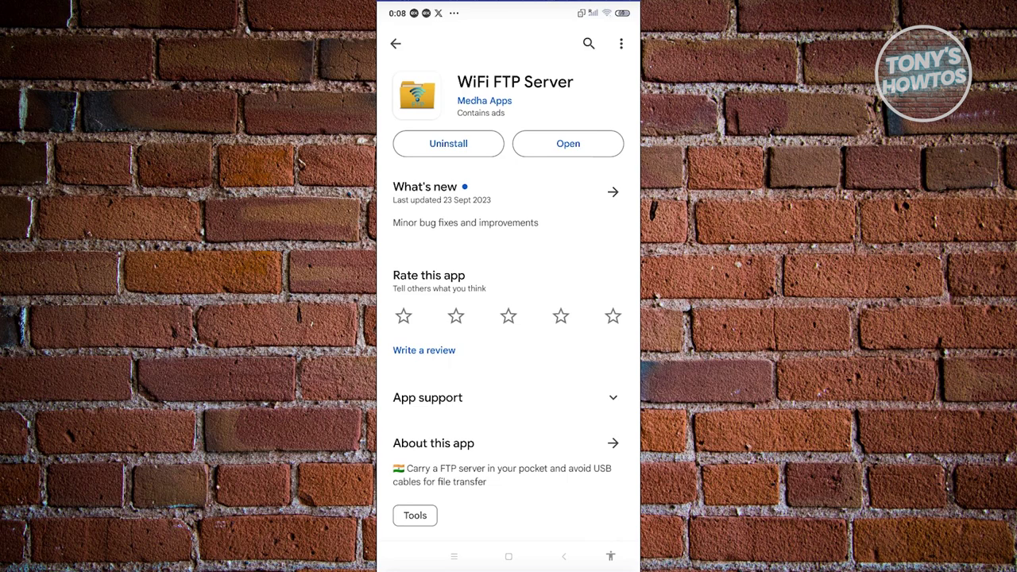
click(568, 143)
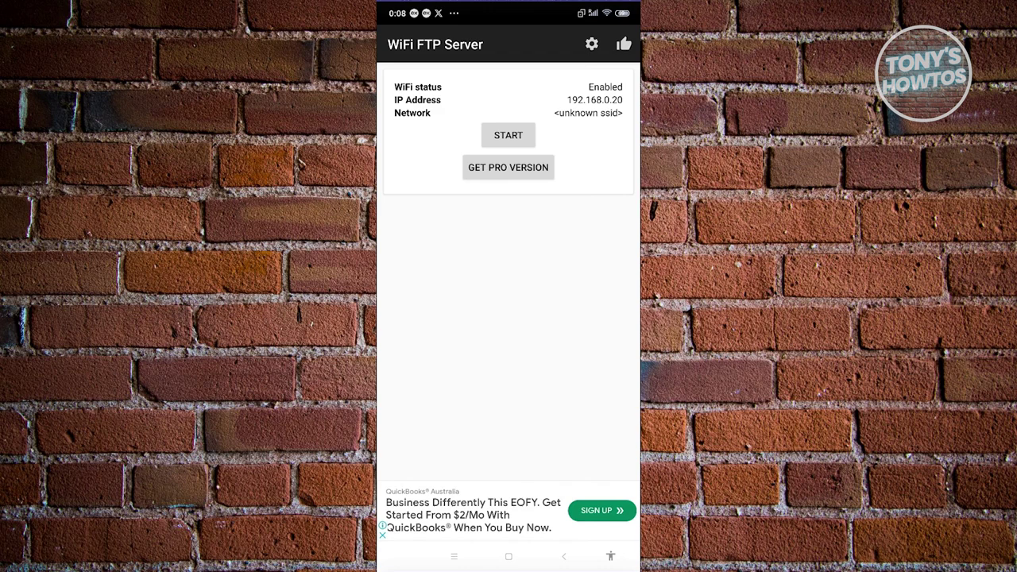
Start the FTP server so the folder picker for the shared root appears.
click(508, 135)
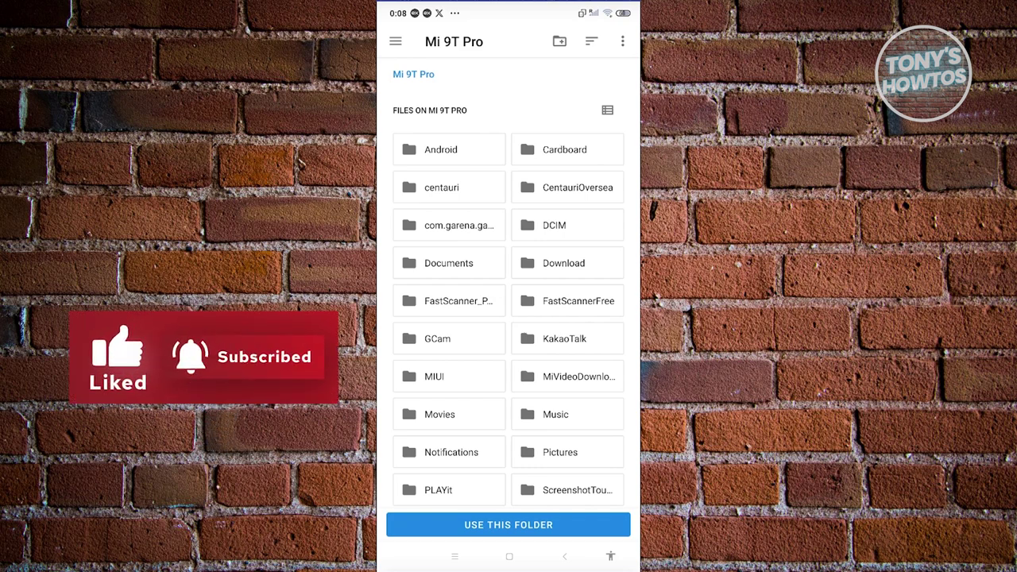
Make Pictures the server's root folder, allow access, and return to the home screen.
scroll(508, 318, down, 1)
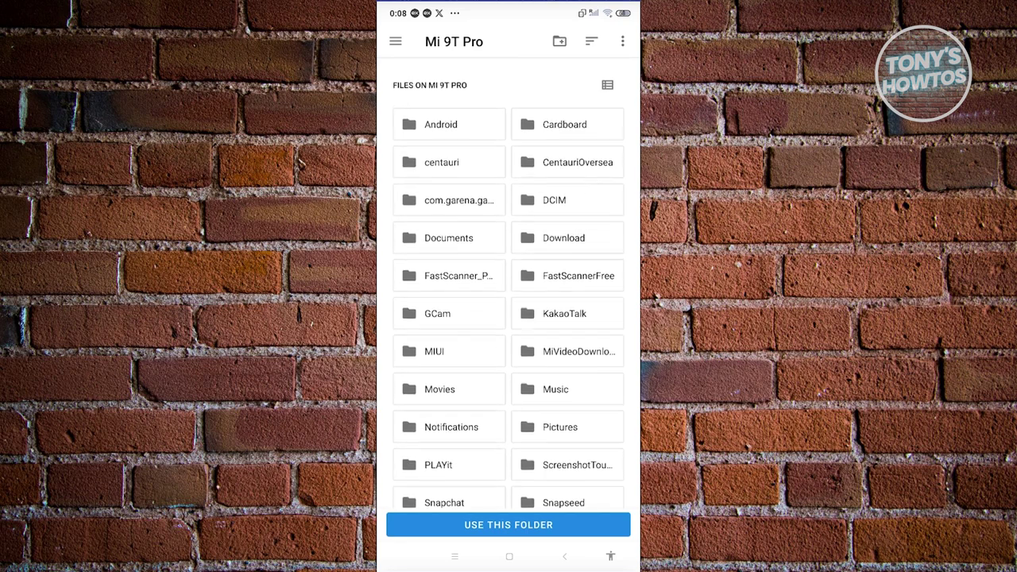
scroll(509, 292, down, 1)
scroll(508, 292, down, 1)
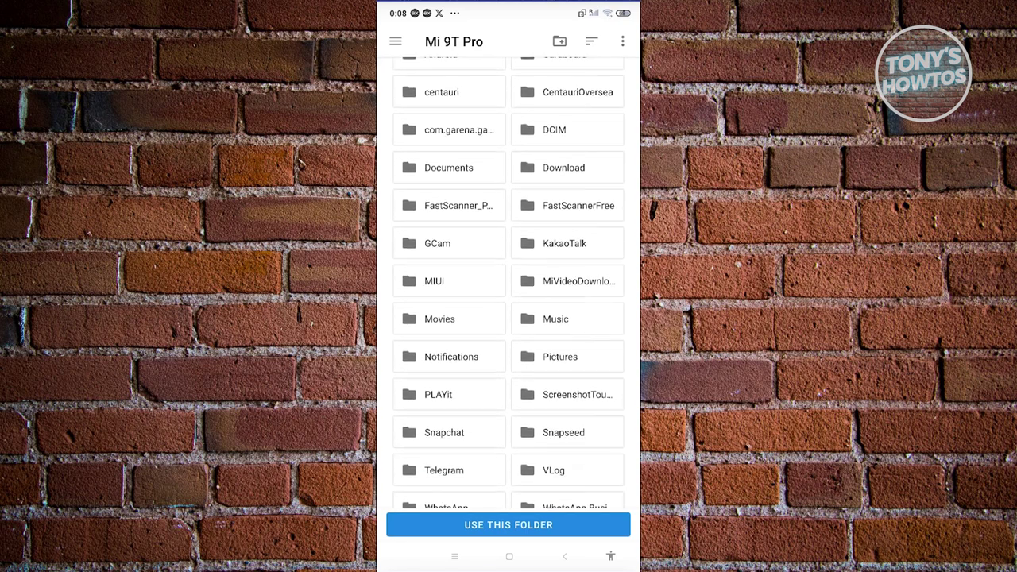
click(560, 357)
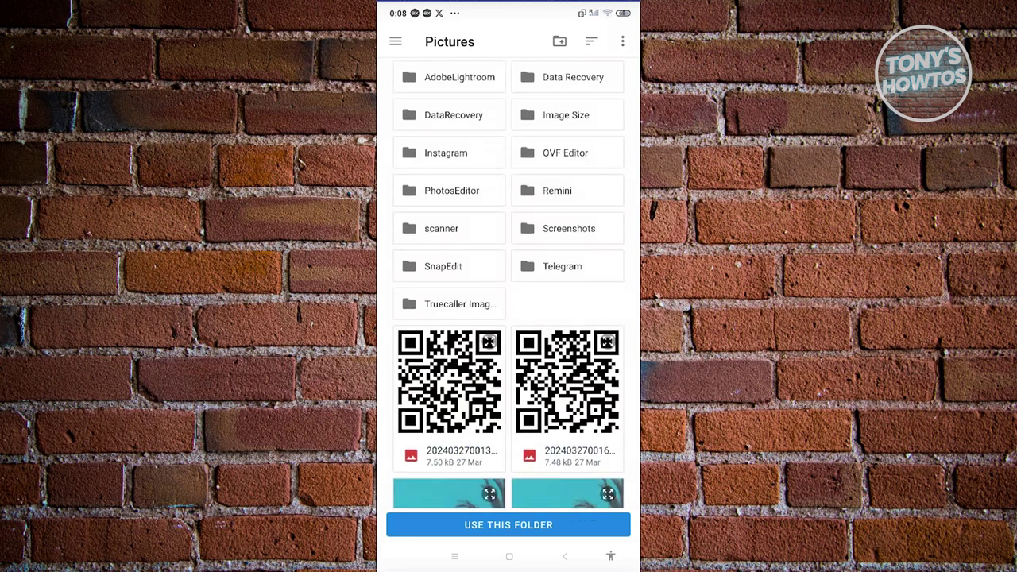
click(509, 524)
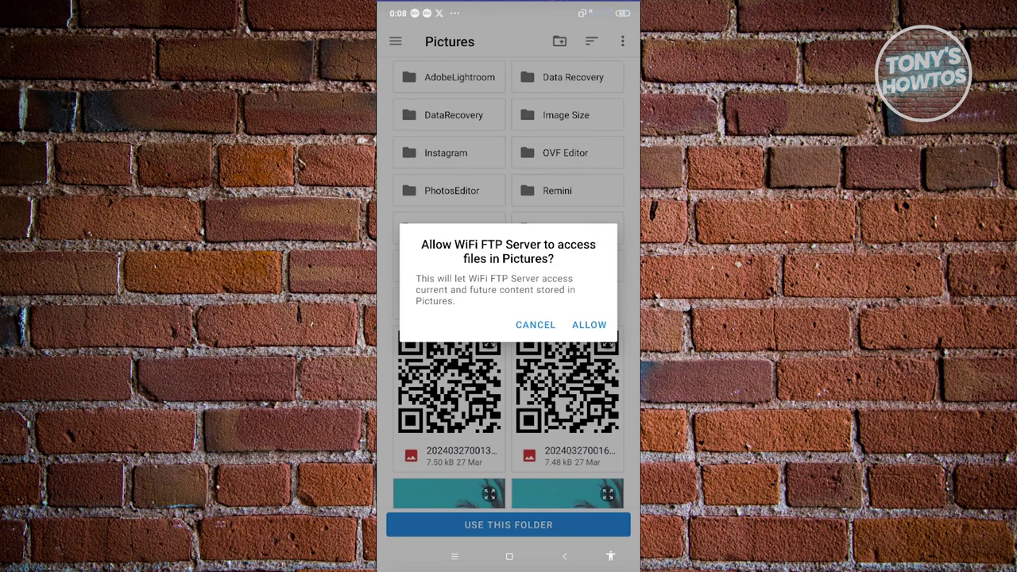
click(588, 324)
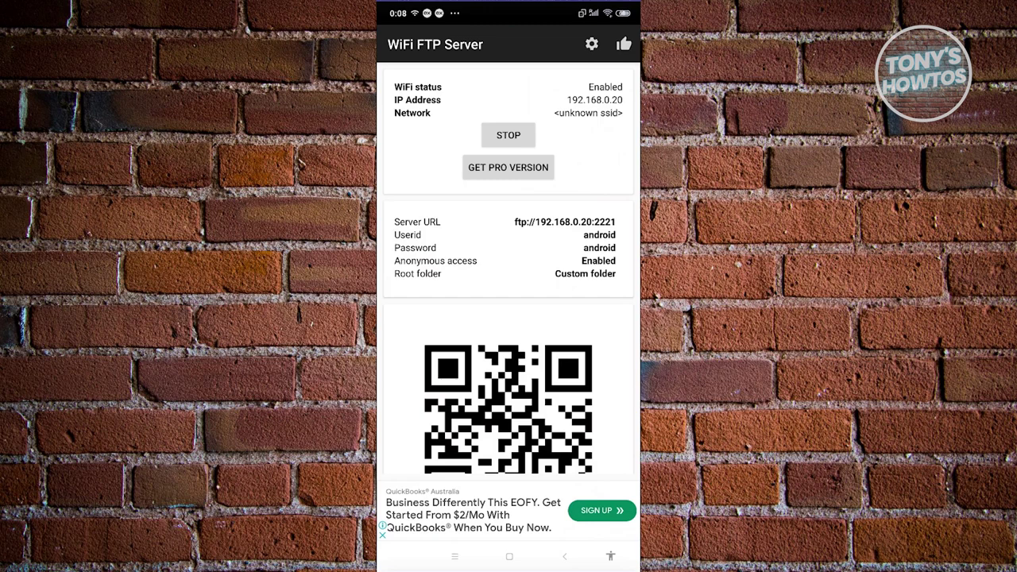
click(510, 556)
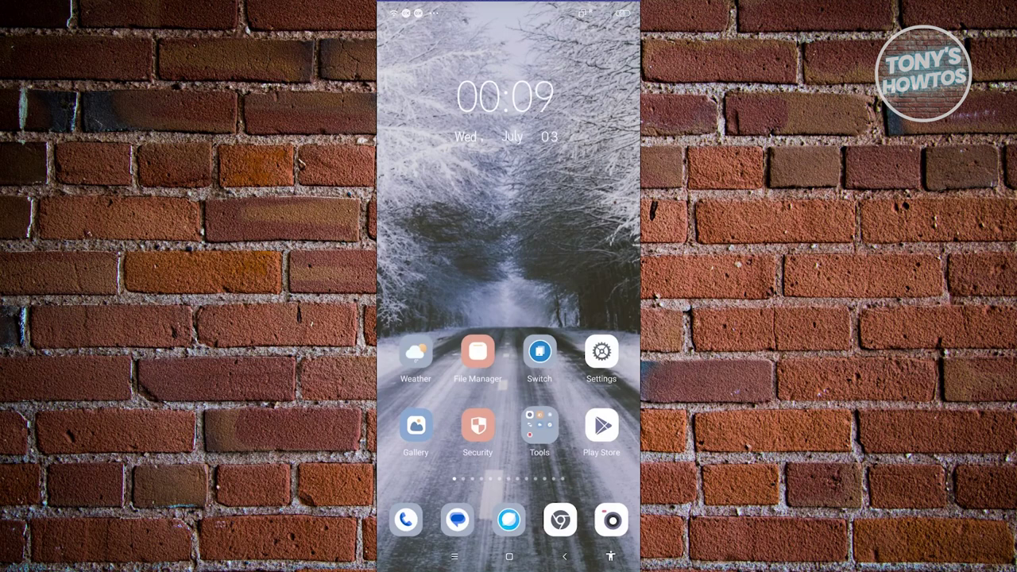
Bring WiFi FTP Server back from Recents, then switch to This PC on Windows.
click(455, 556)
click(445, 318)
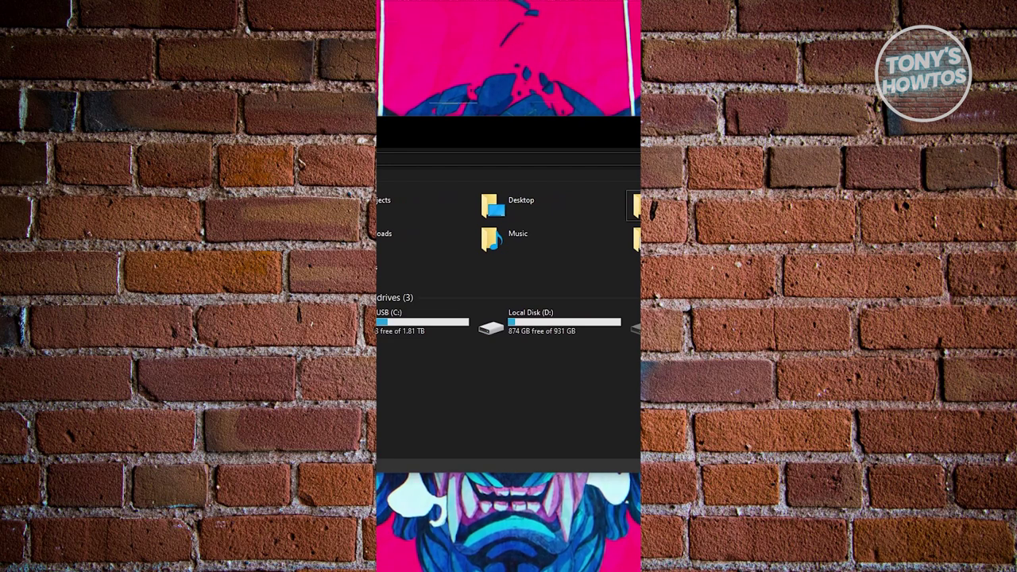
right_click(387, 374)
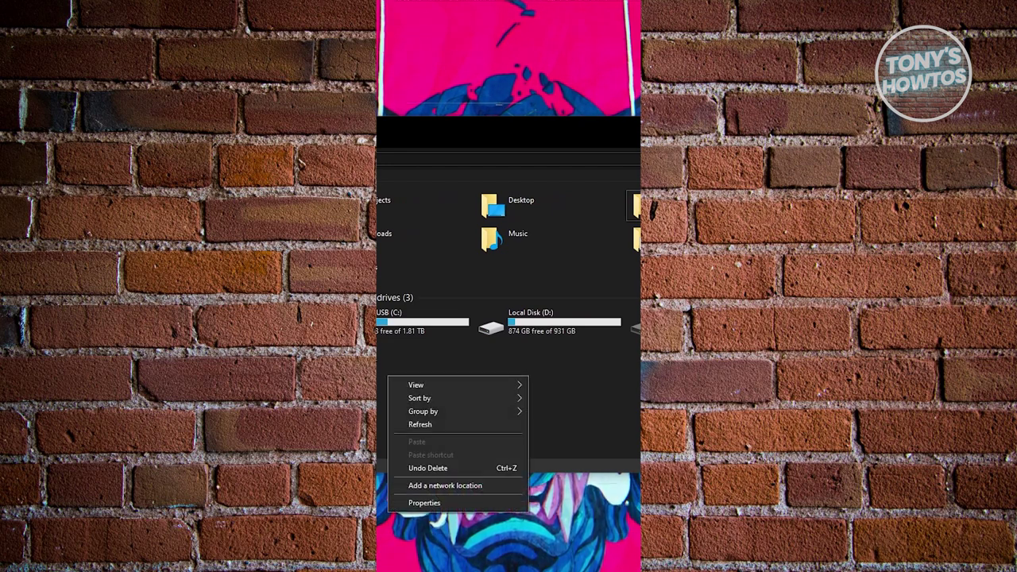
Choose Add a network location from the This PC context menu.
click(483, 485)
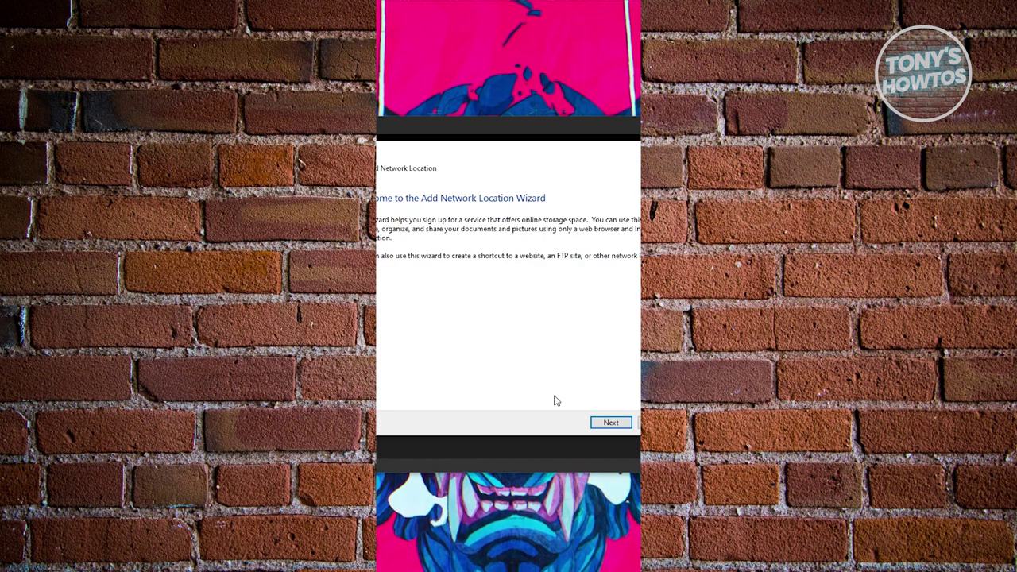
Add a custom network location at the phone's FTP address, anonymous logon, named 192.168.0.20.
click(609, 423)
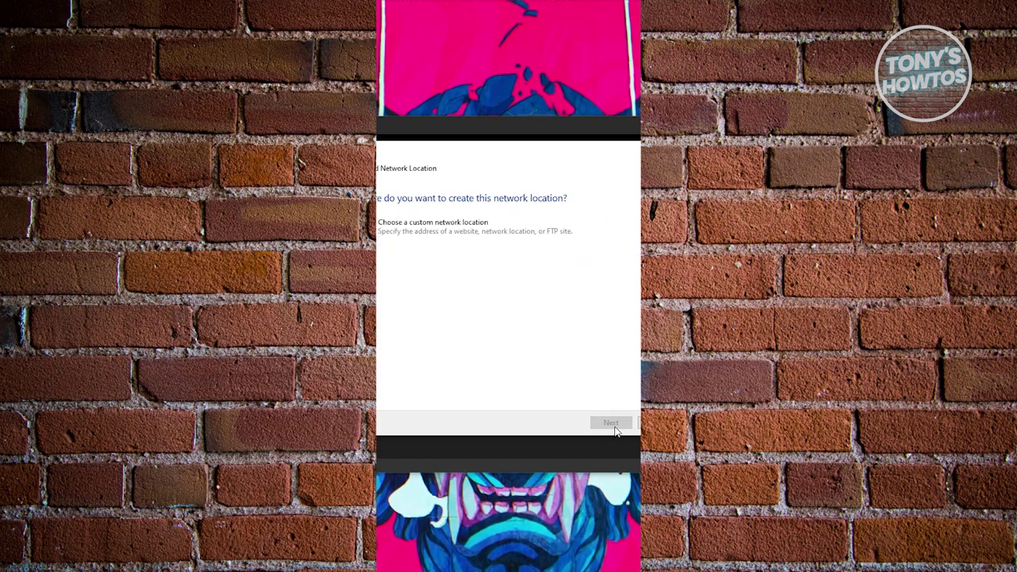
click(458, 233)
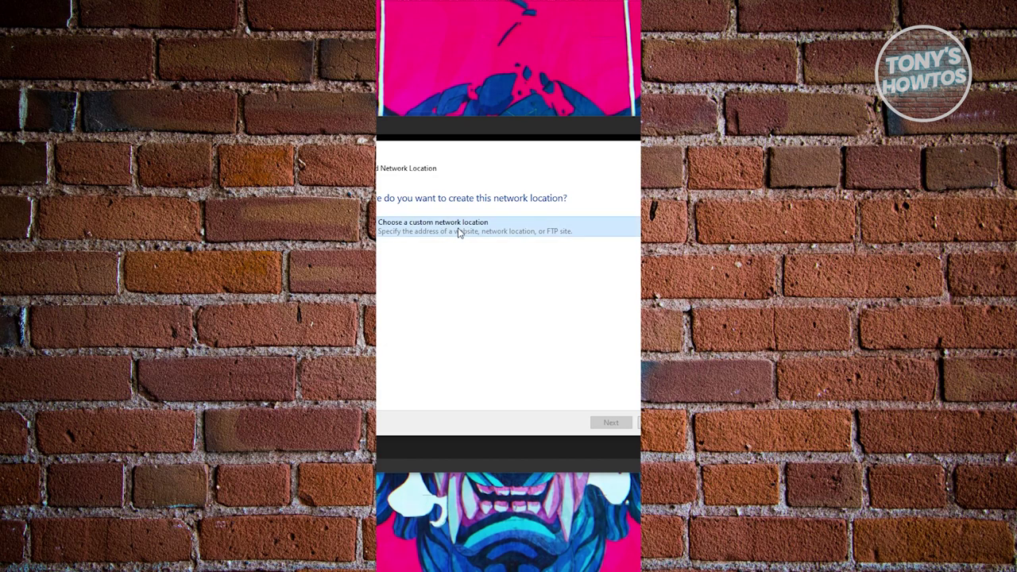
click(609, 423)
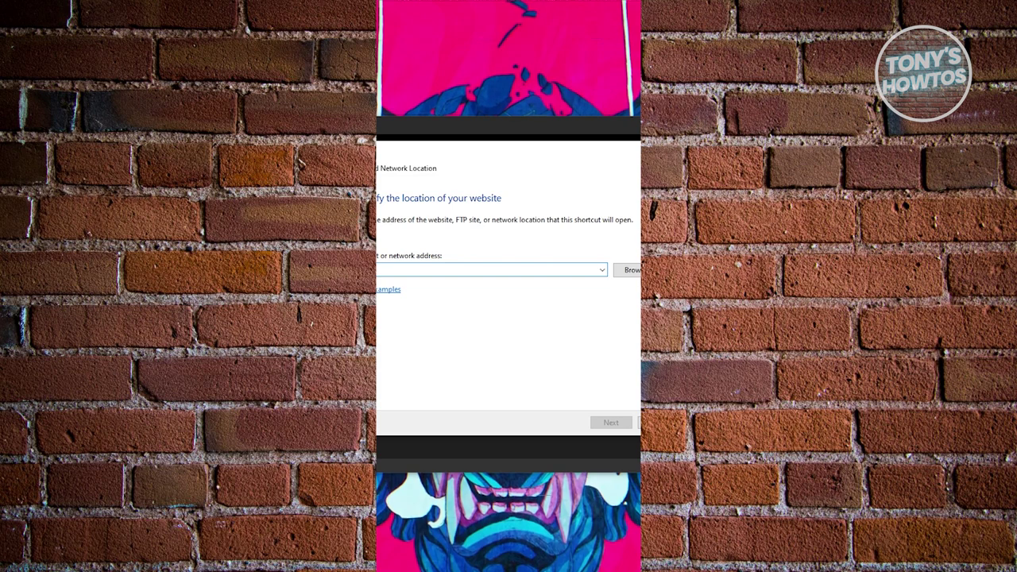
text(192.168.0.20:2221)
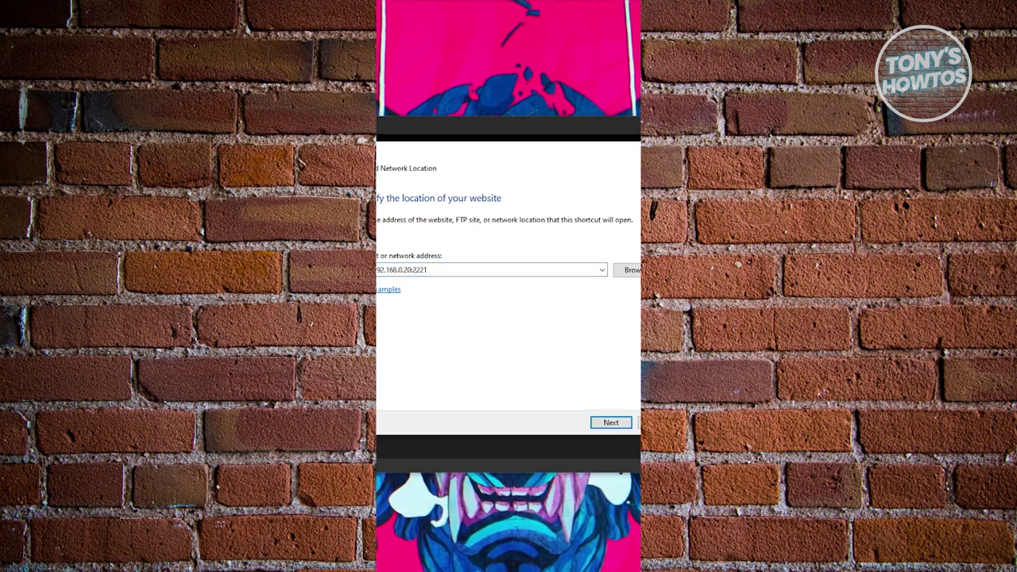
click(610, 423)
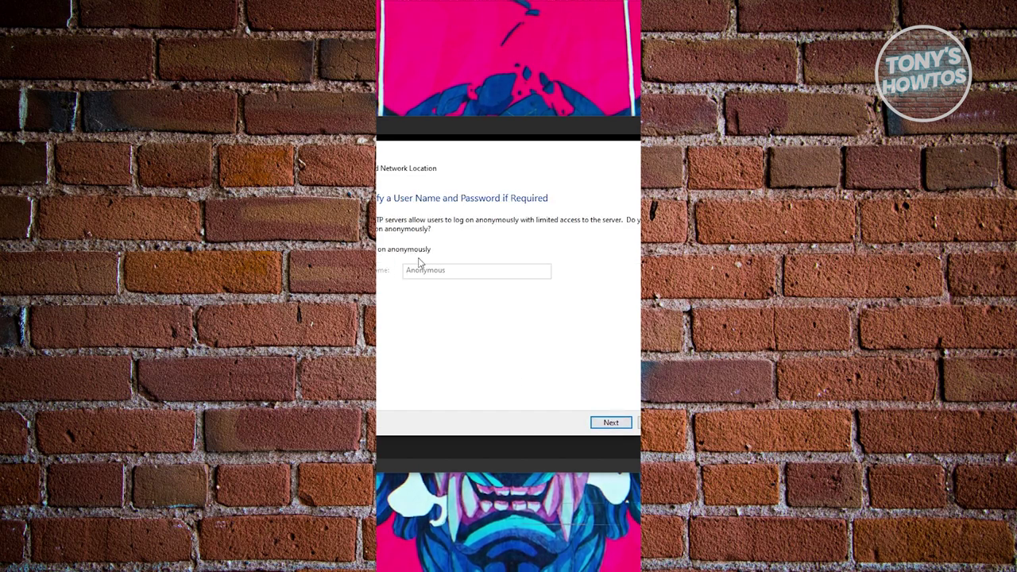
click(597, 423)
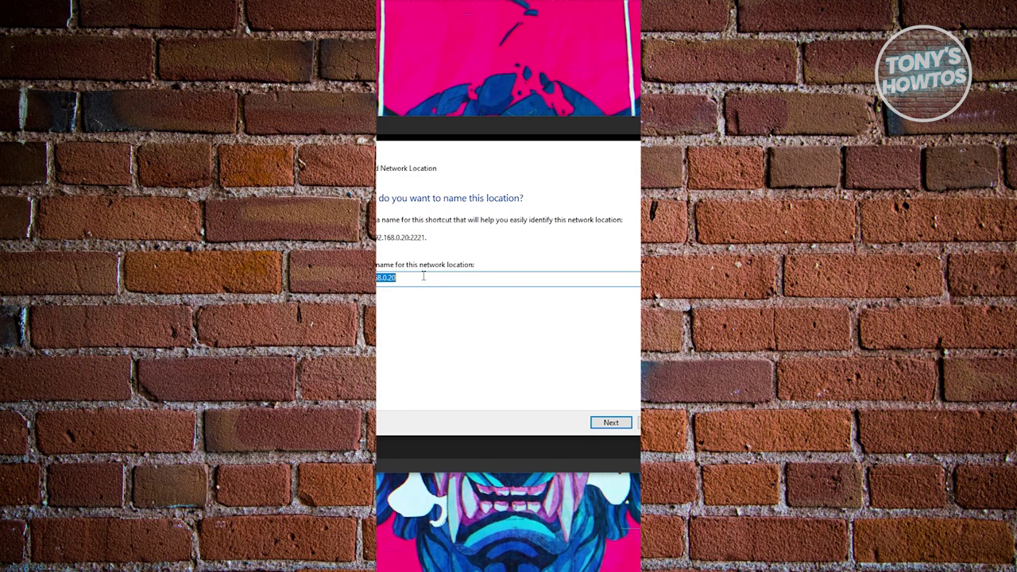
click(610, 423)
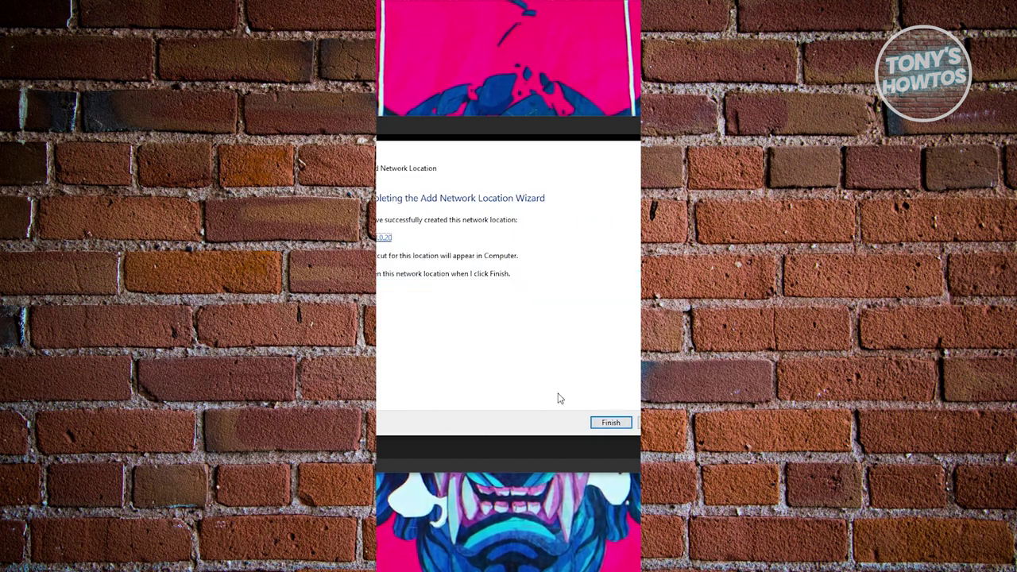
click(610, 423)
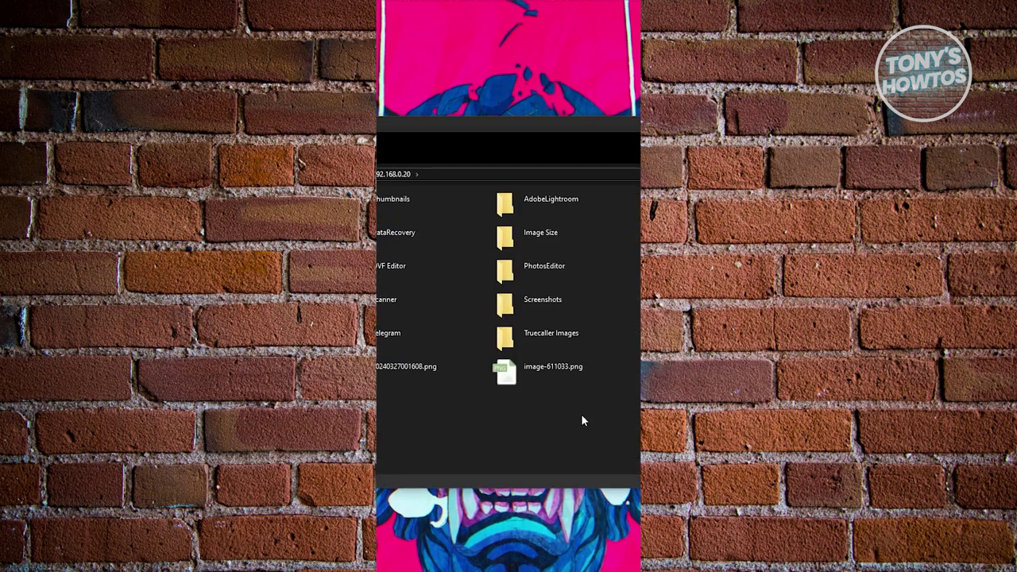
Place a This PC window beside the phone folder and open Downloads.
drag(548, 143, 352, 100)
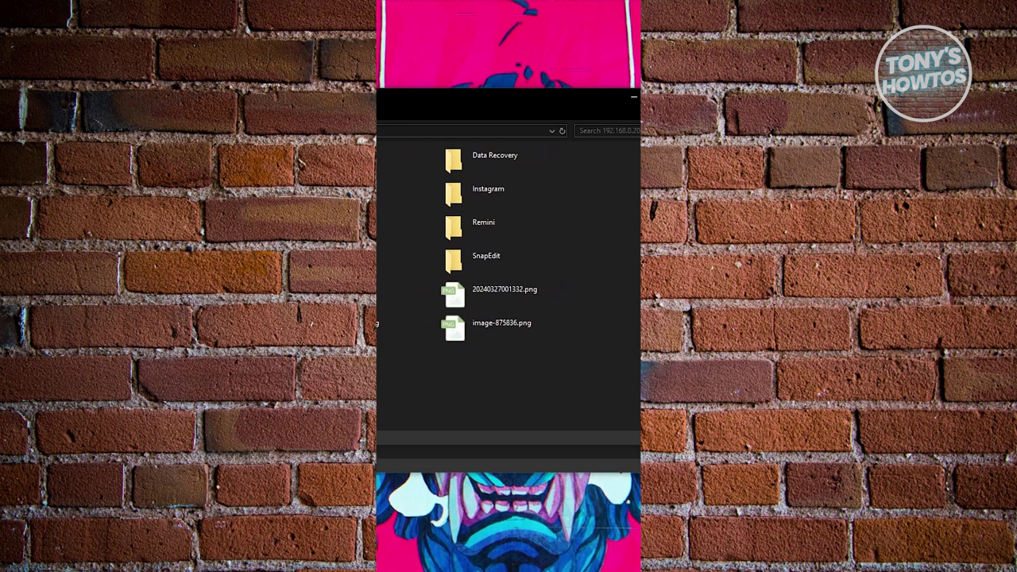
key(alt+Tab)
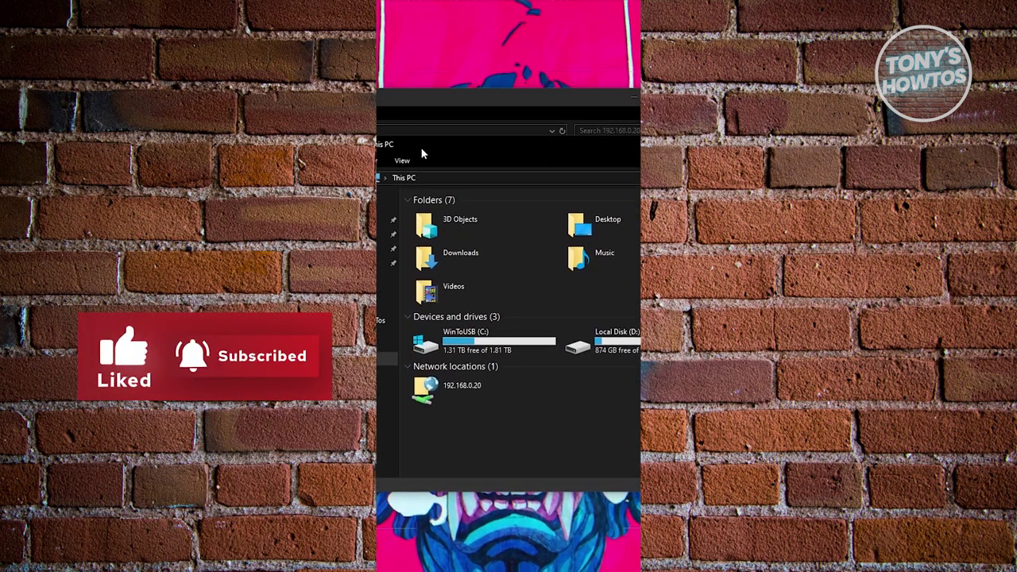
drag(420, 151, 640, 151)
drag(445, 99, 375, 96)
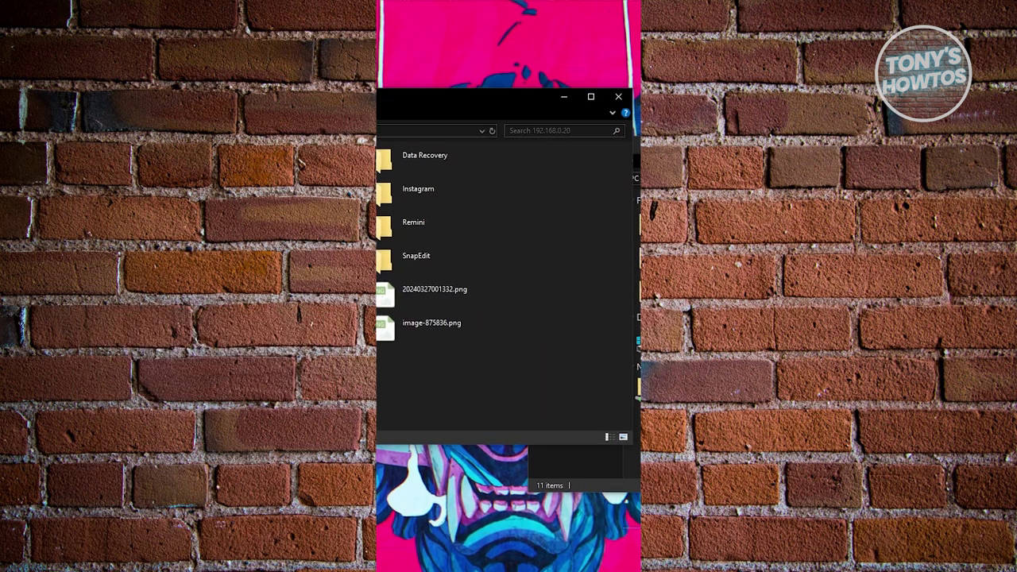
drag(604, 144, 554, 121)
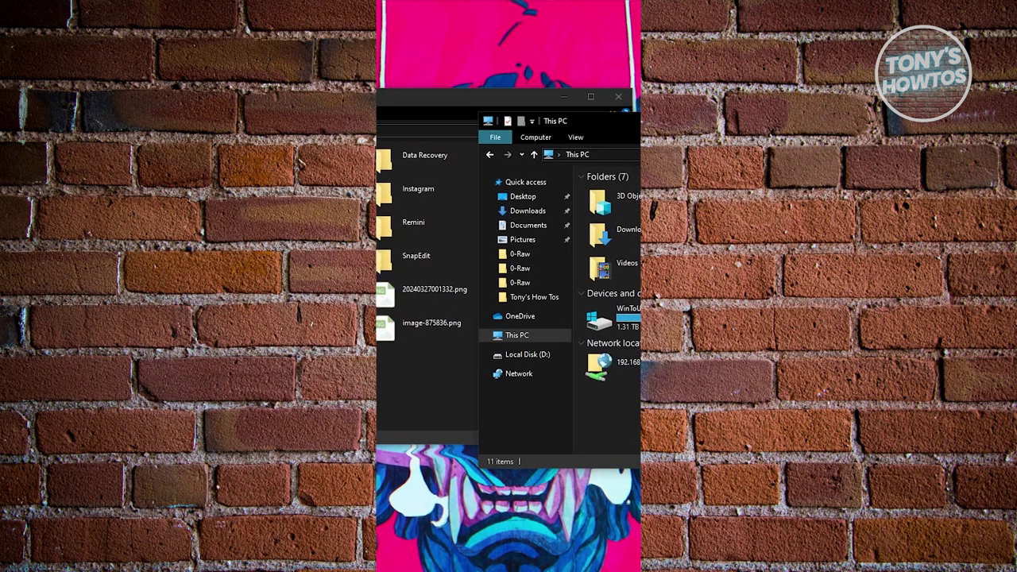
click(626, 236)
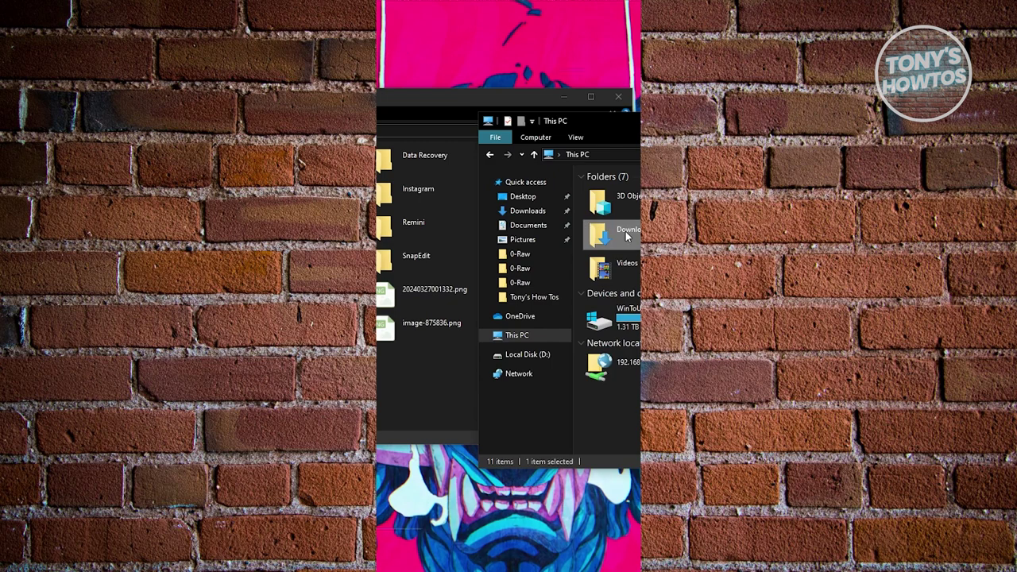
double_click(626, 236)
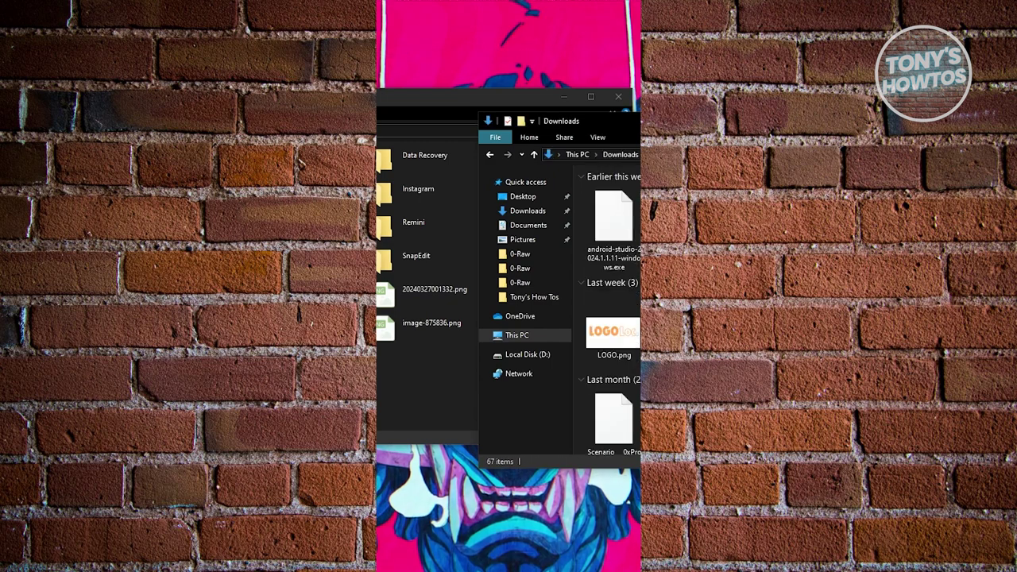
Copy dog-8262506_1280.jpg into the phone's 192.168.0.20 folder, then minimize both windows.
scroll(608, 310, down, 3)
scroll(612, 302, down, 5)
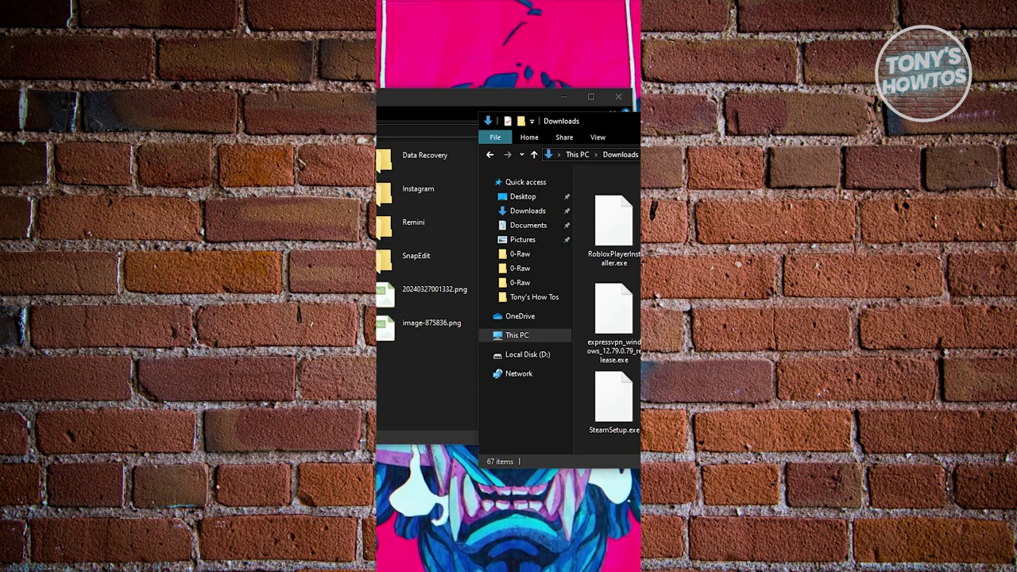
click(614, 226)
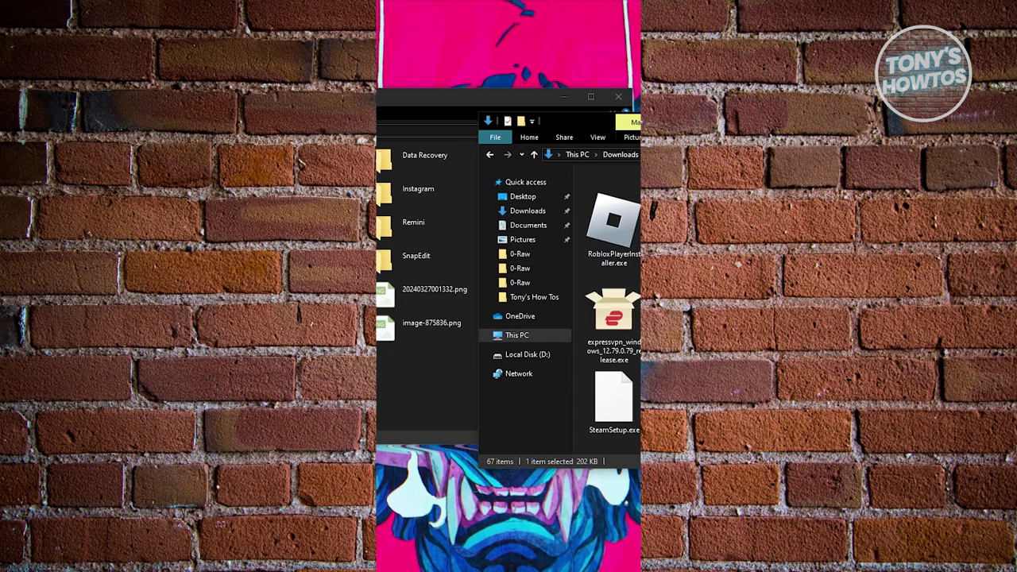
key(alt+Tab)
key(ctrl+v)
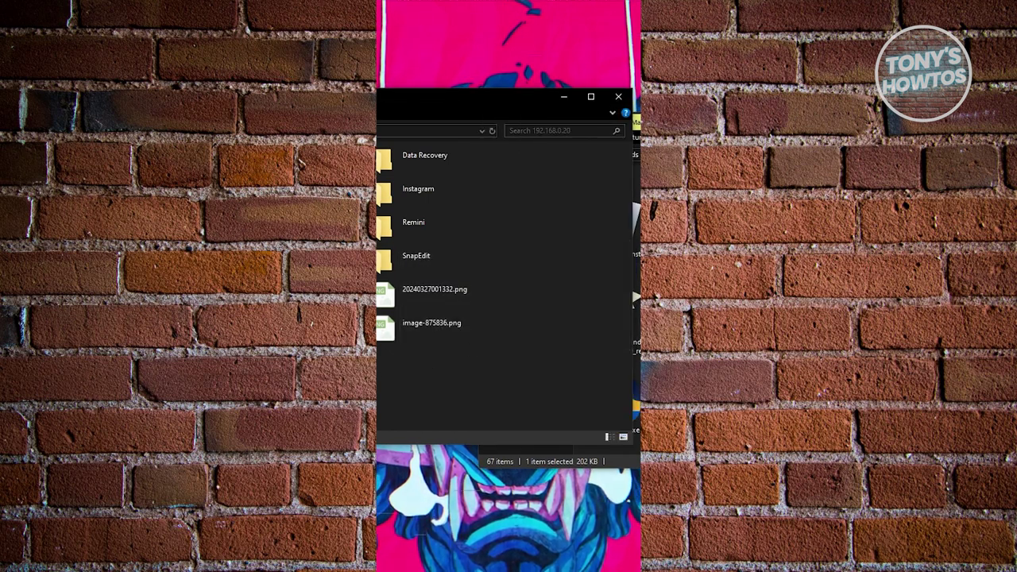
key(alt+Tab)
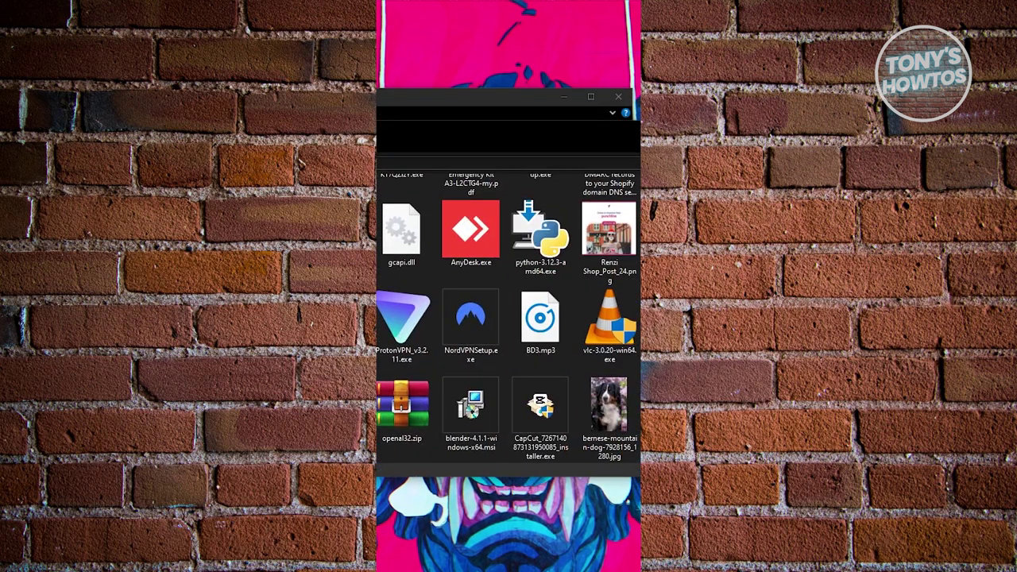
click(563, 96)
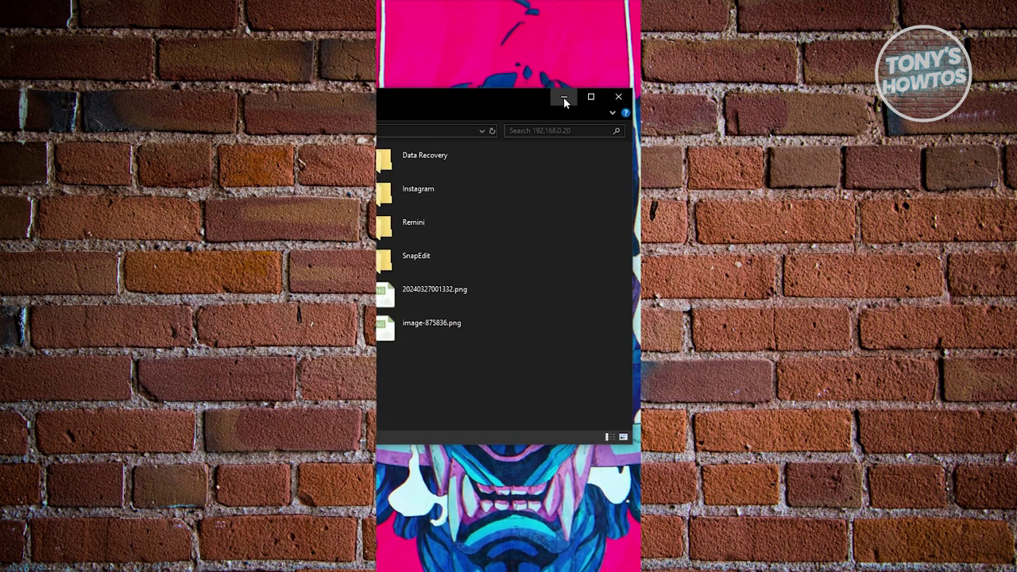
click(568, 98)
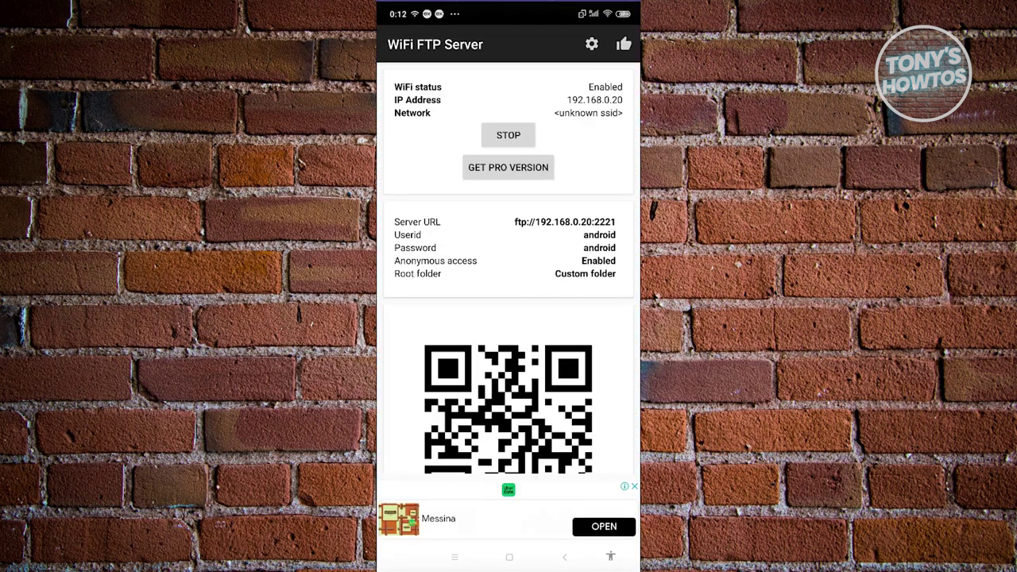
Stop the WiFi FTP Server and go back to the Android home screen.
click(509, 135)
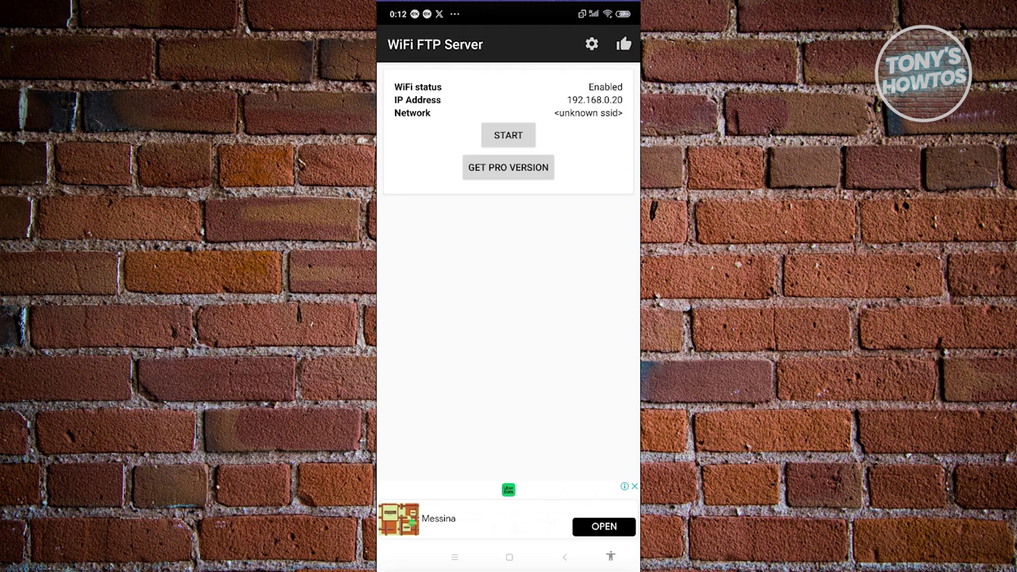
click(509, 557)
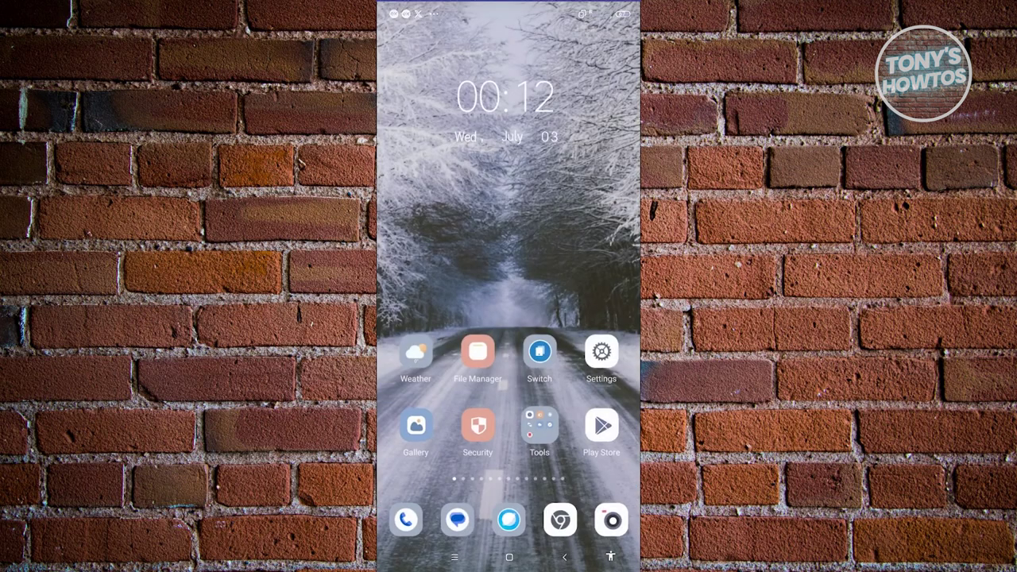
Open Gallery and view the transferred dog photo full-screen.
click(416, 425)
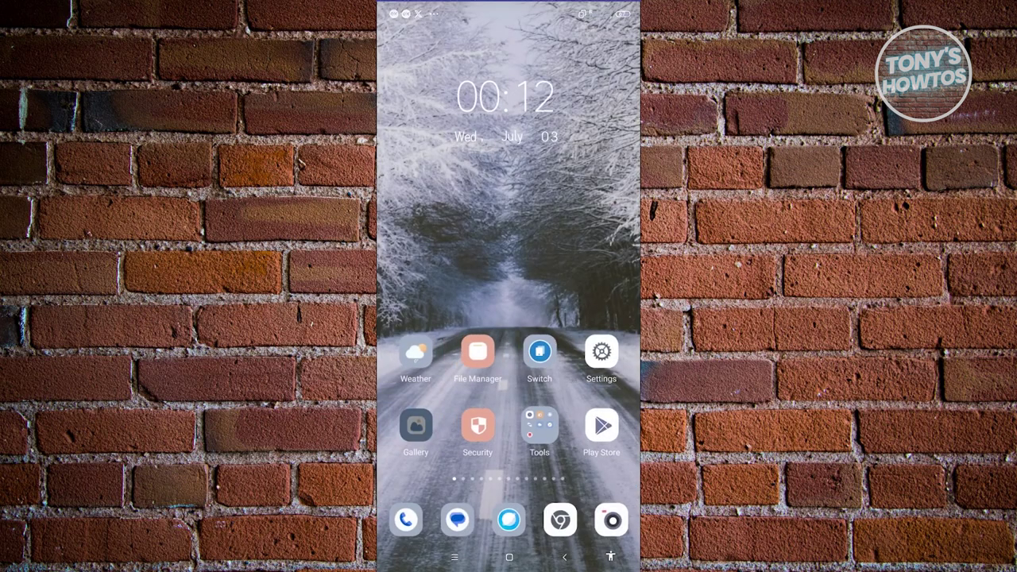
click(409, 172)
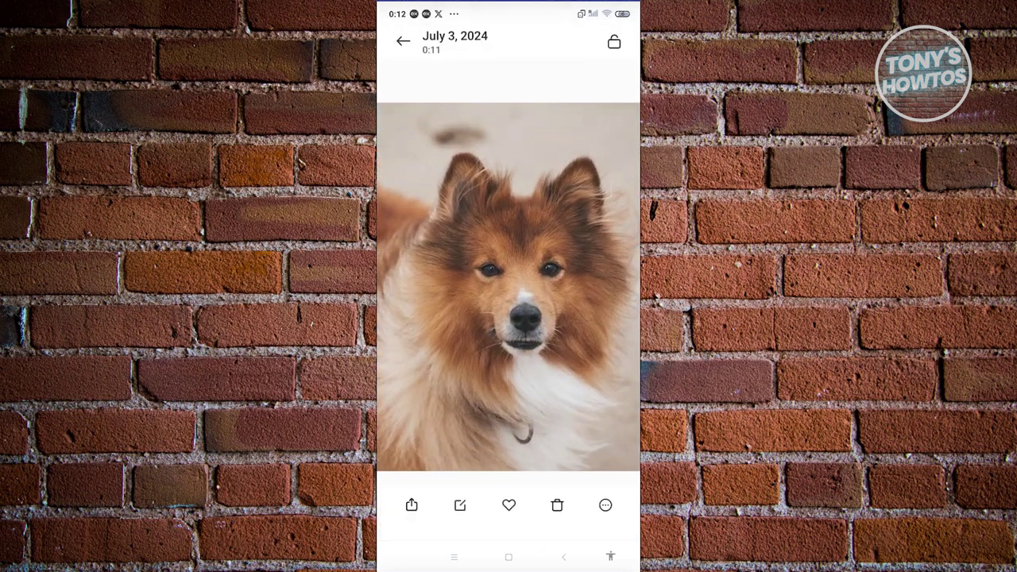